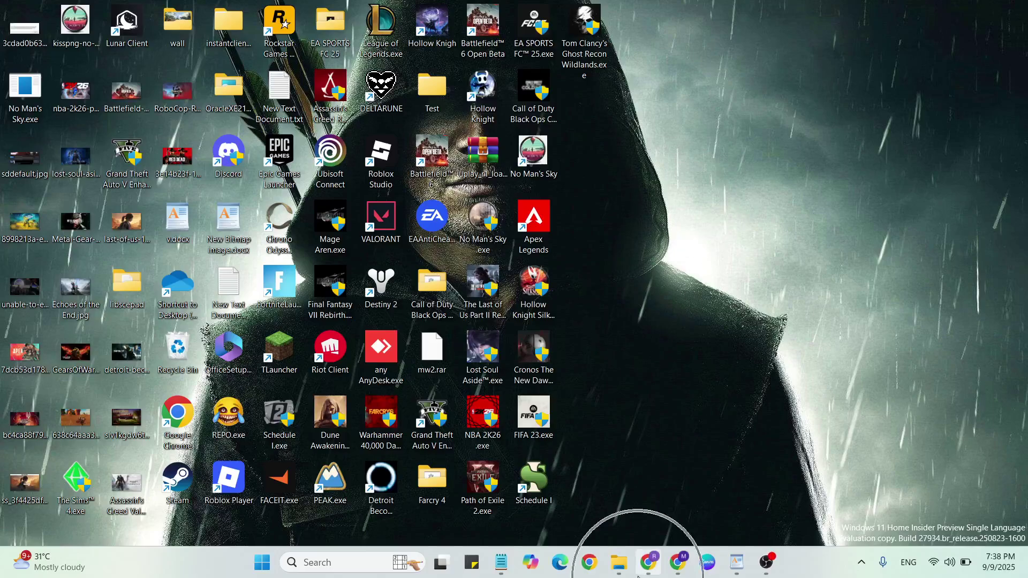
Open the Properties of Tom Clancy's Ghost Recon Wildlands.exe from the desktop
left_click(736, 562)
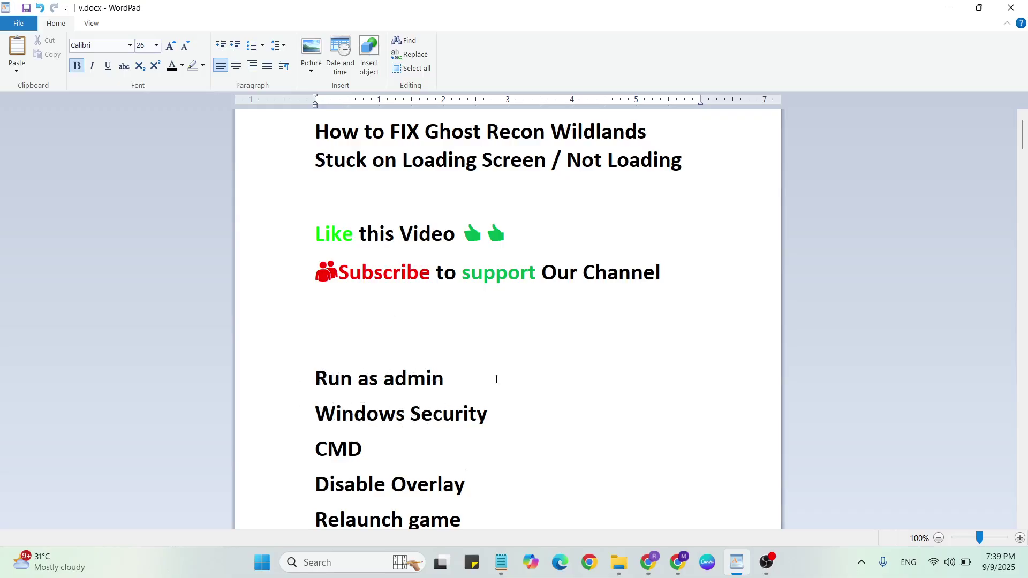
key("super+d")
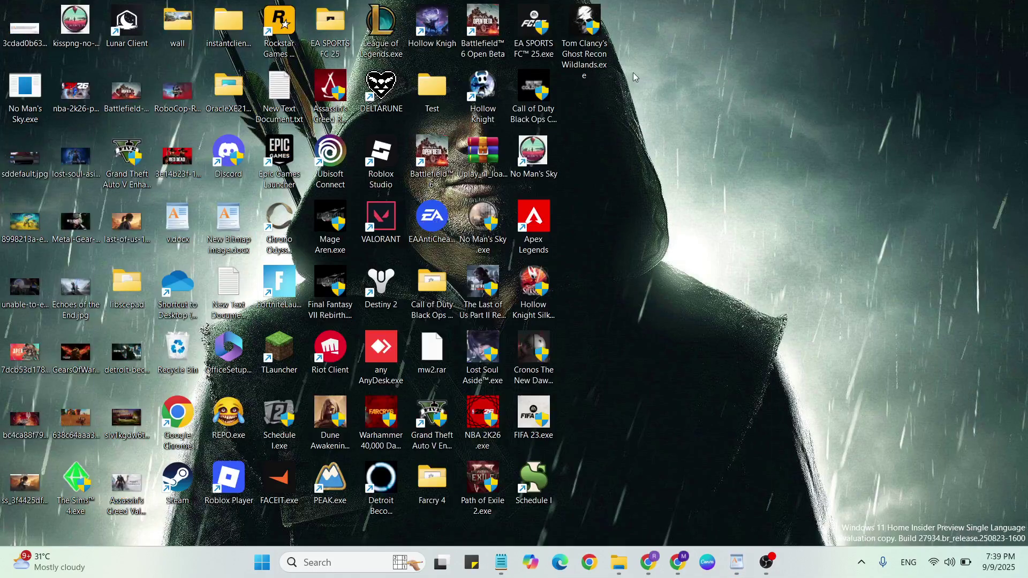
left_click(584, 46)
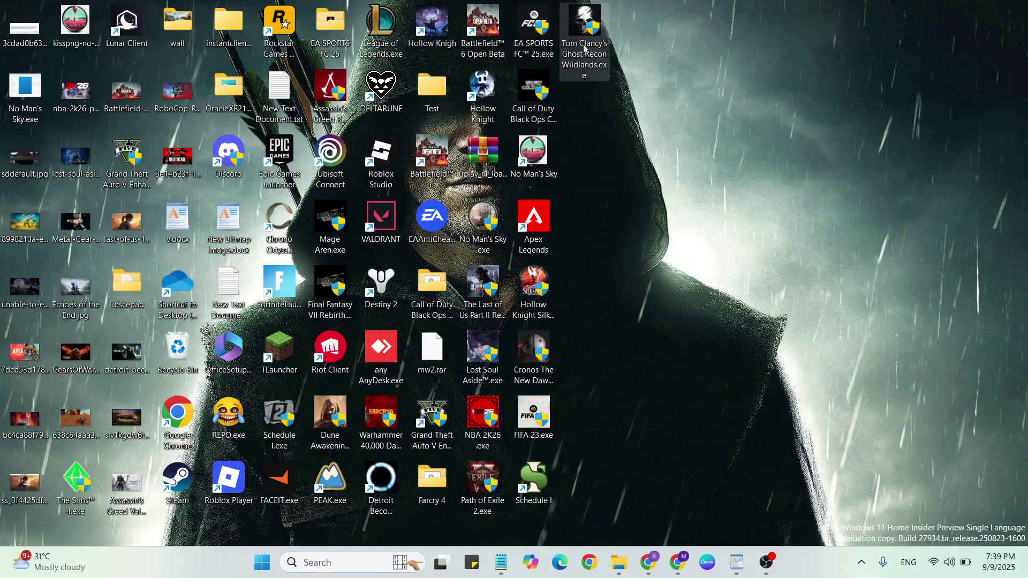
right_click(583, 44)
left_click(662, 271)
Enable Windows 8 compatibility mode and Run as administrator, then bring back the WordPad notes
left_click(716, 90)
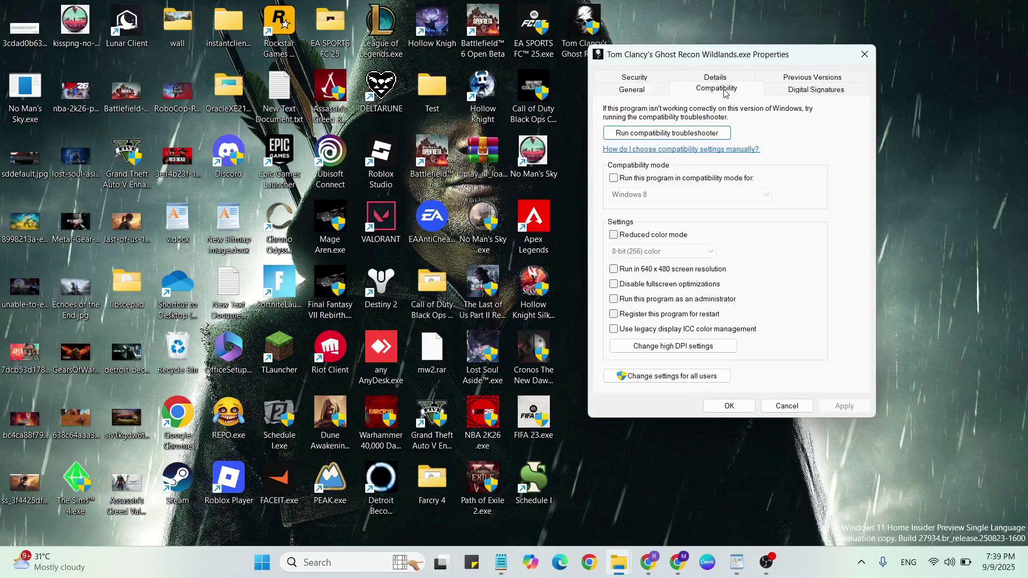
left_click(615, 179)
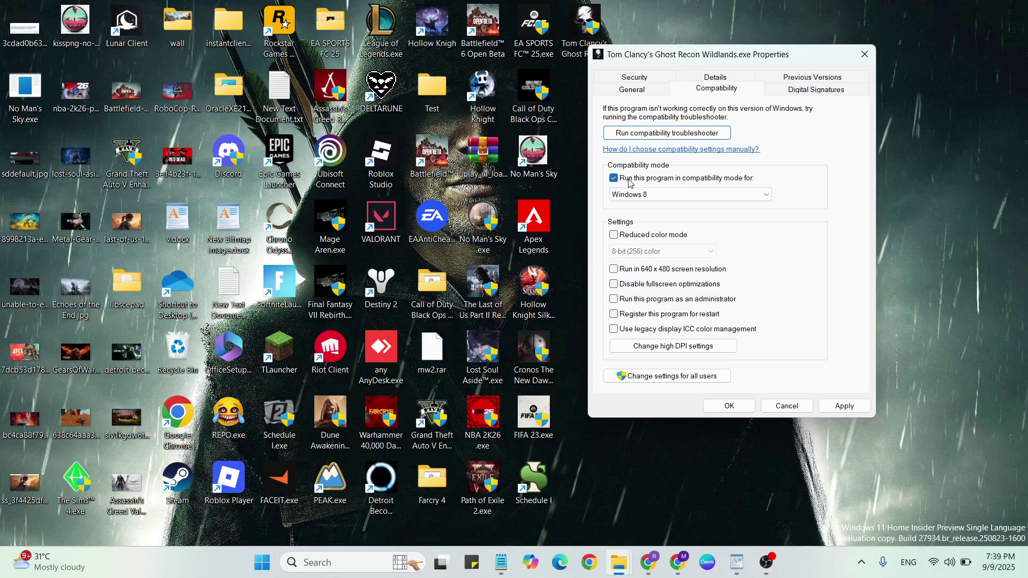
left_click(614, 299)
left_click(844, 406)
left_click(729, 406)
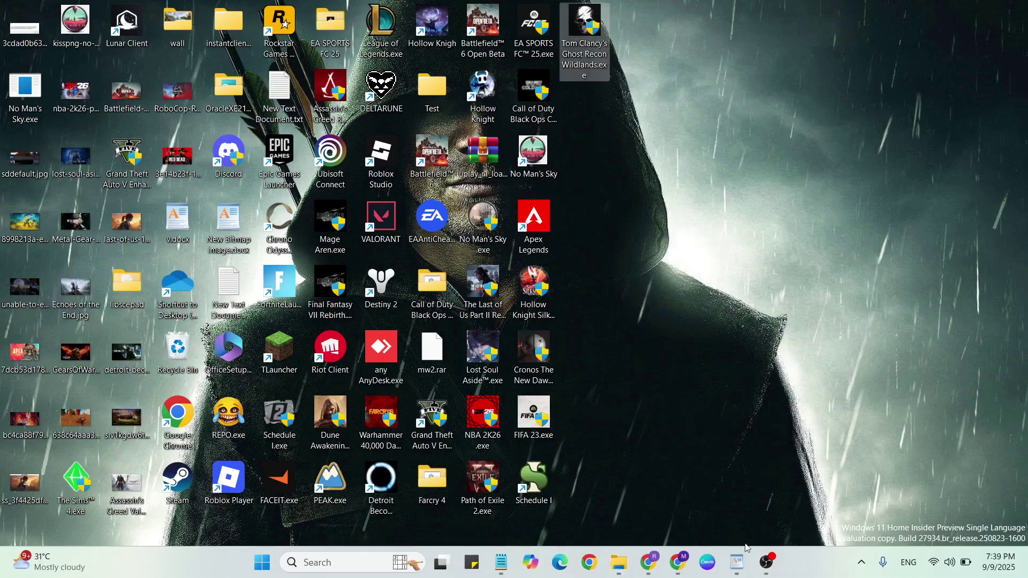
left_click(740, 553)
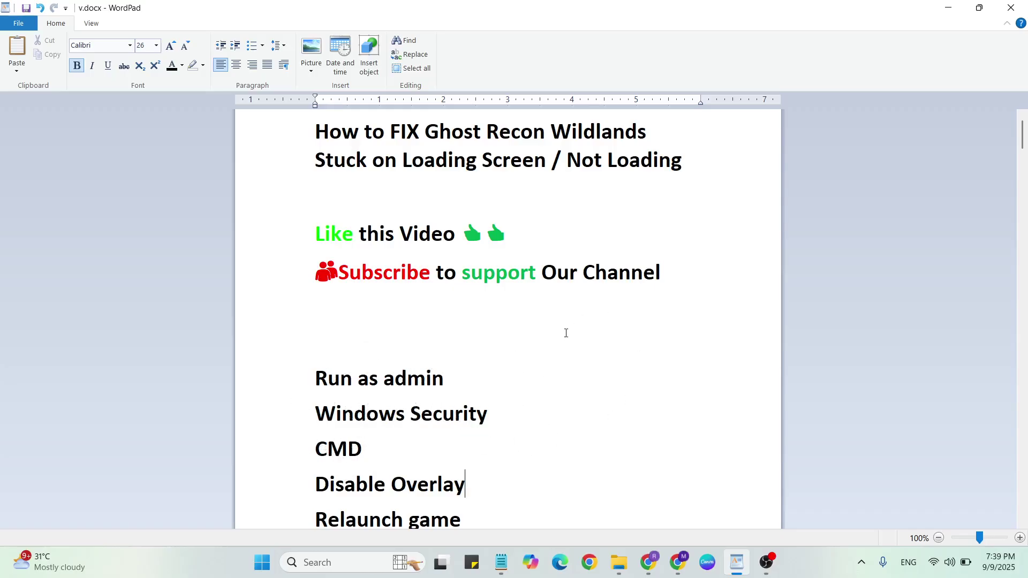
Search 'windows security' and open its Virus & threat protection page
left_click(737, 562)
left_click(345, 562)
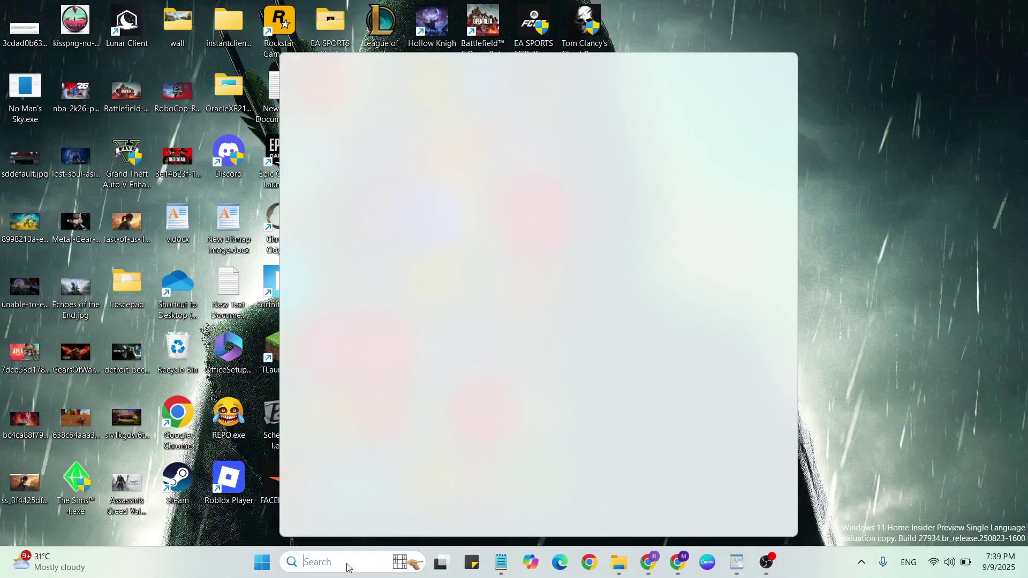
type("windows")
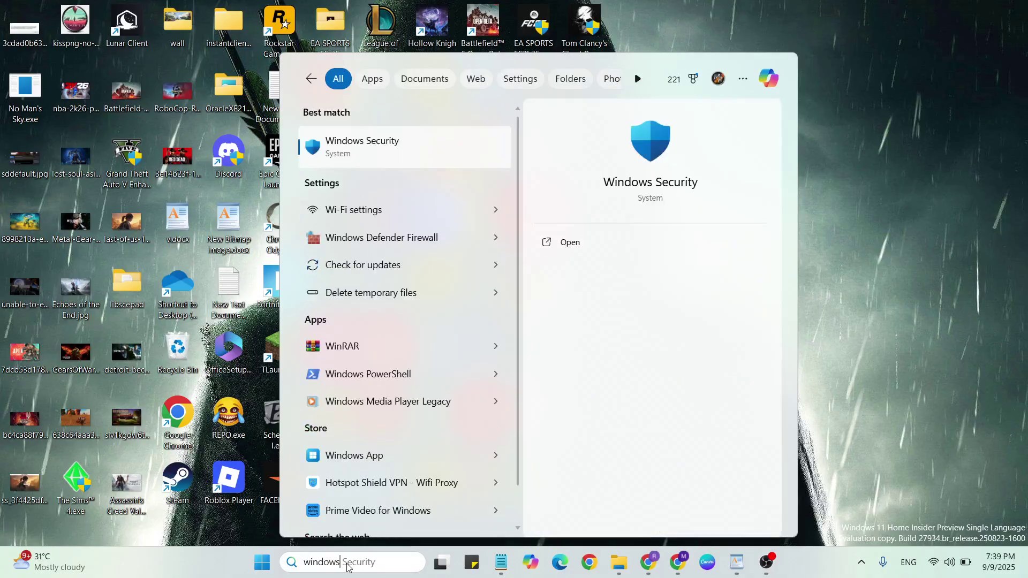
type(" security")
left_click(407, 147)
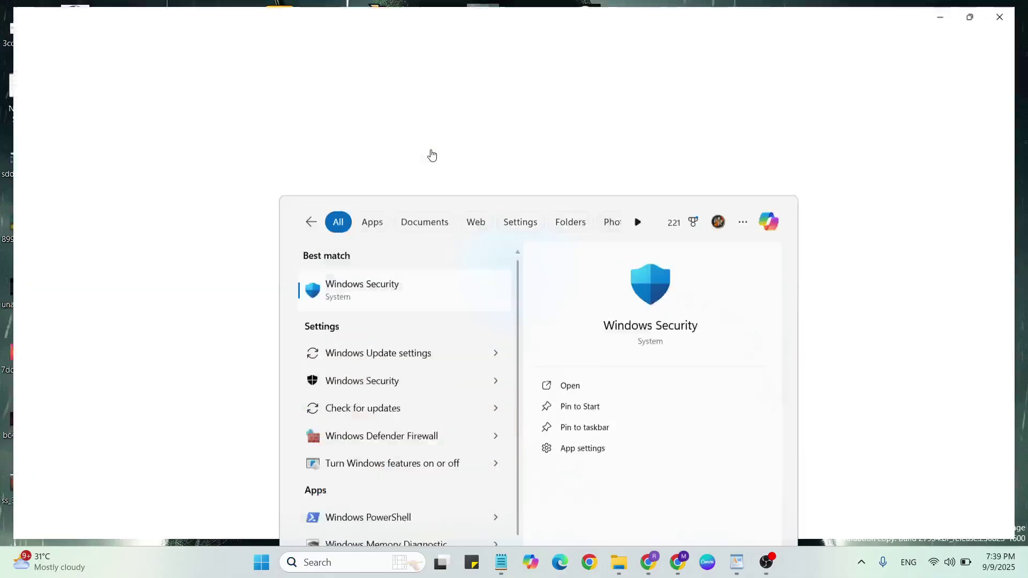
left_click(301, 229)
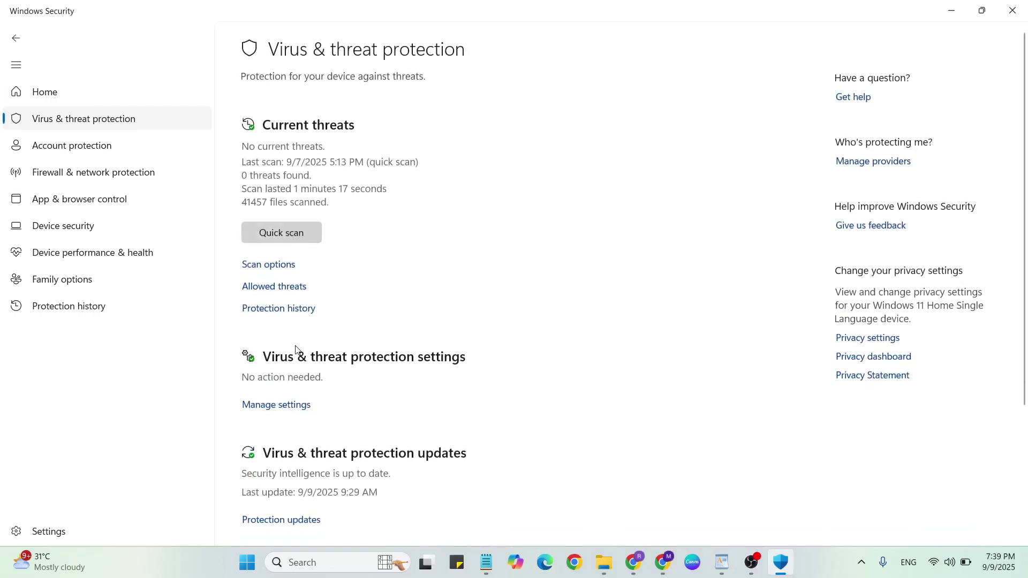
Go to Manage settings and open Add or remove exclusions
left_click(288, 405)
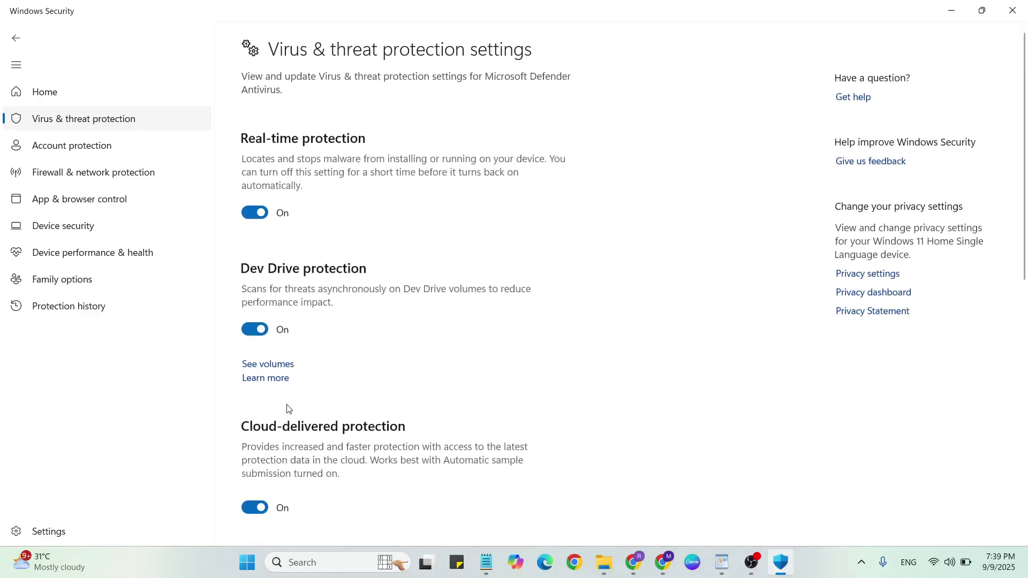
scroll(287, 408, "down", 10)
scroll(288, 408, "up", 1)
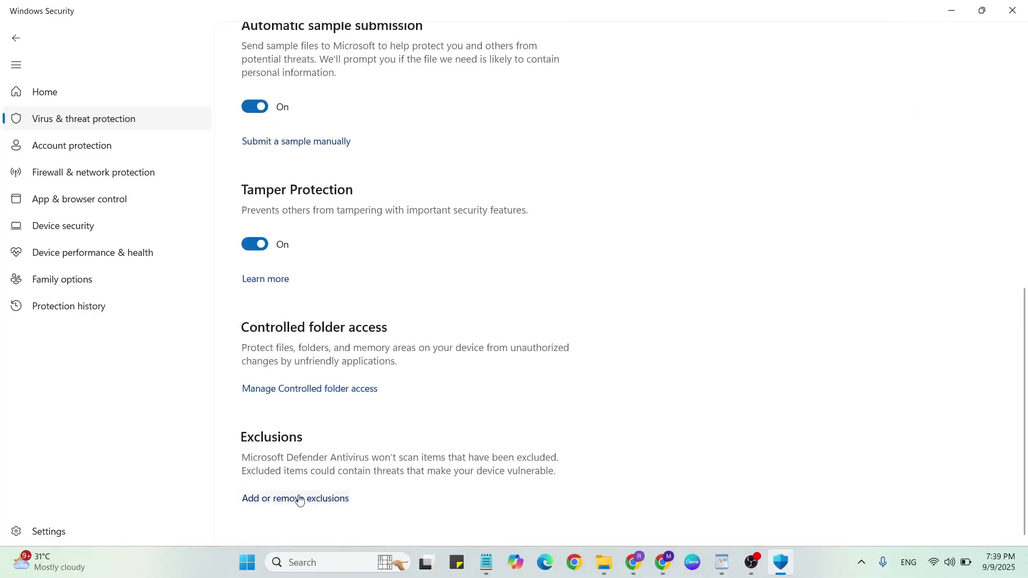
left_click(327, 499)
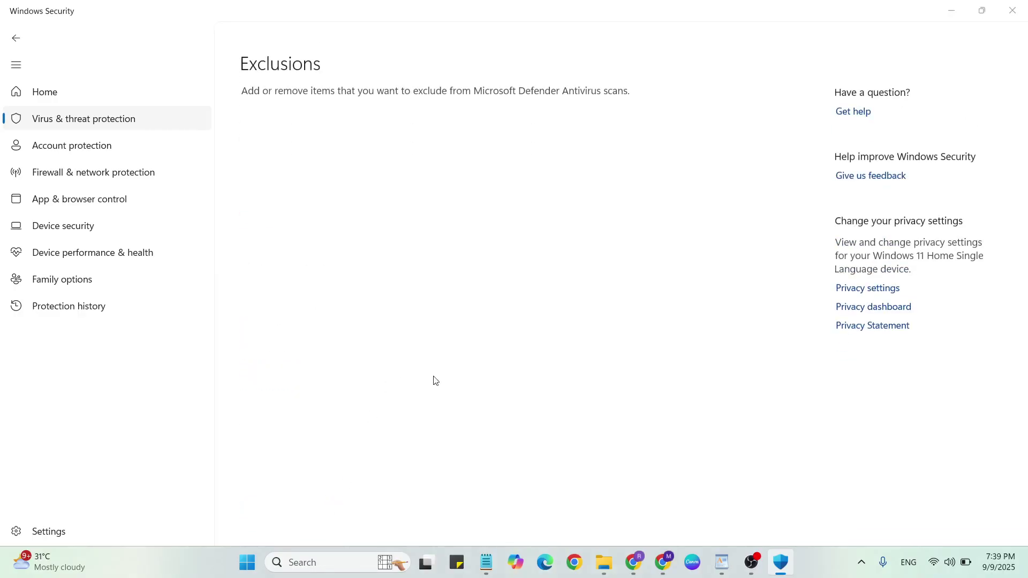
scroll(440, 392, "down", 2)
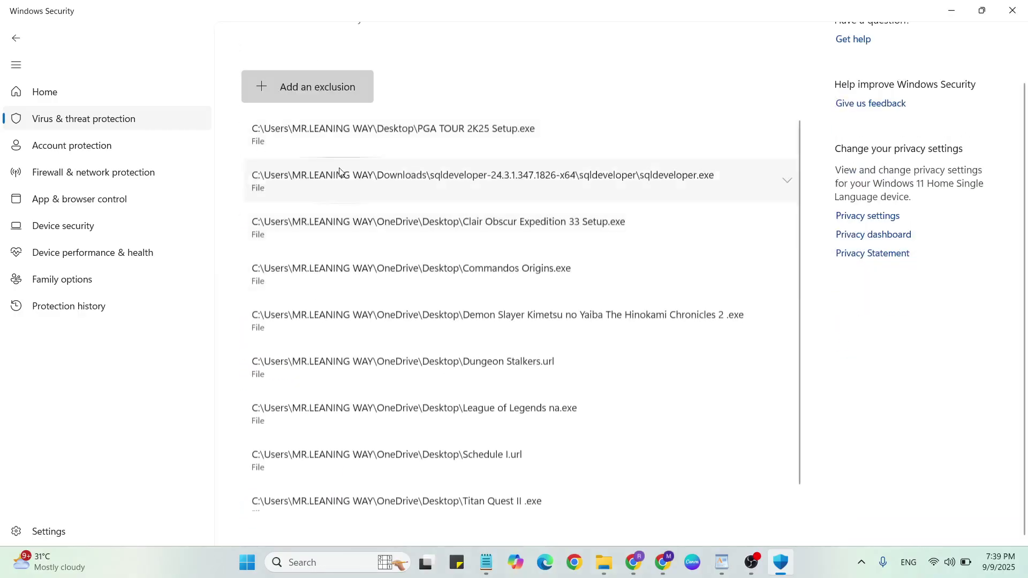
Add Tom Clancy's Ghost Recon Wildlands.exe from the Desktop as a file exclusion, then close Windows Security
left_click(309, 93)
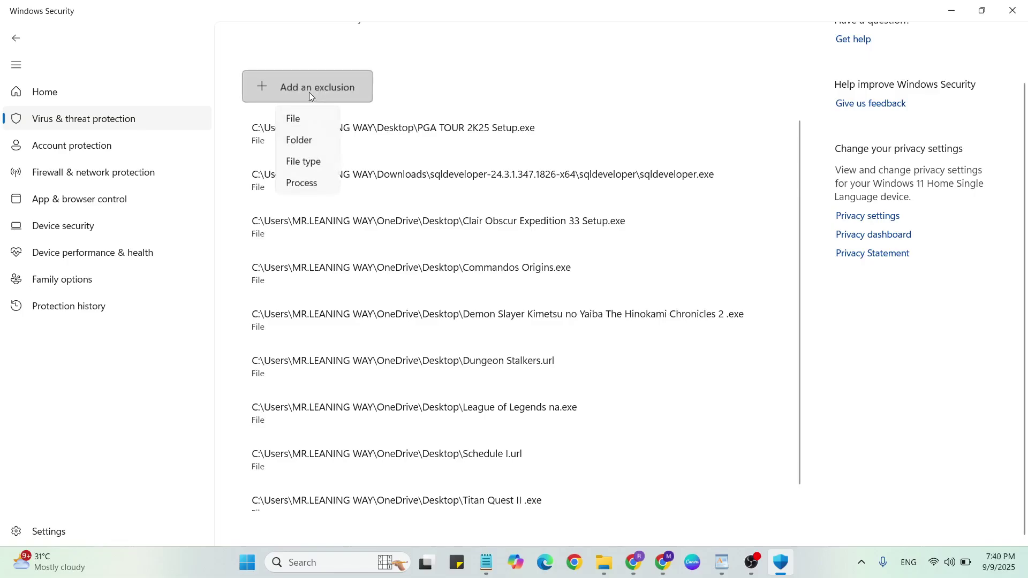
left_click(294, 119)
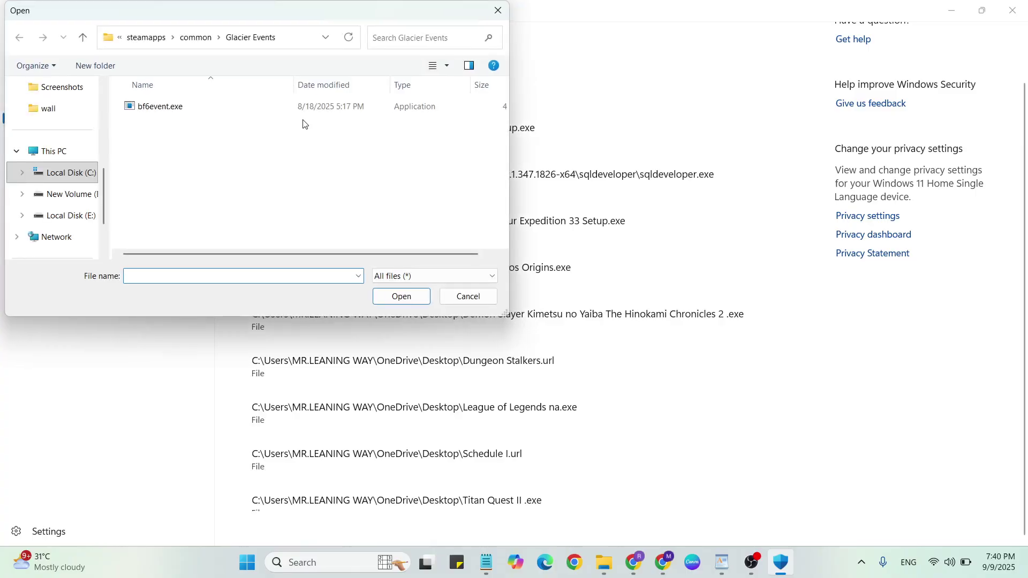
scroll(58, 145, "up", 3)
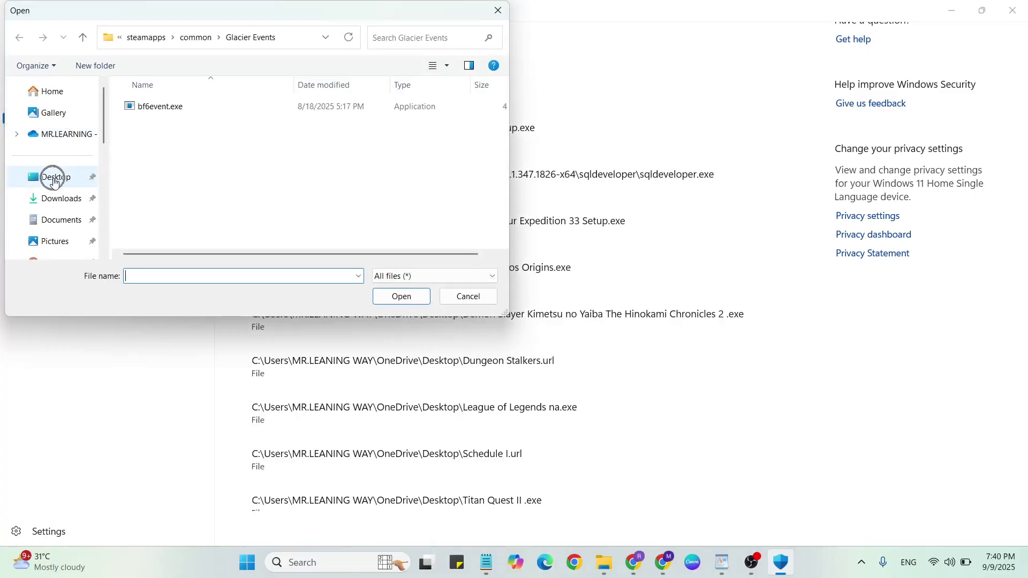
left_click(55, 178)
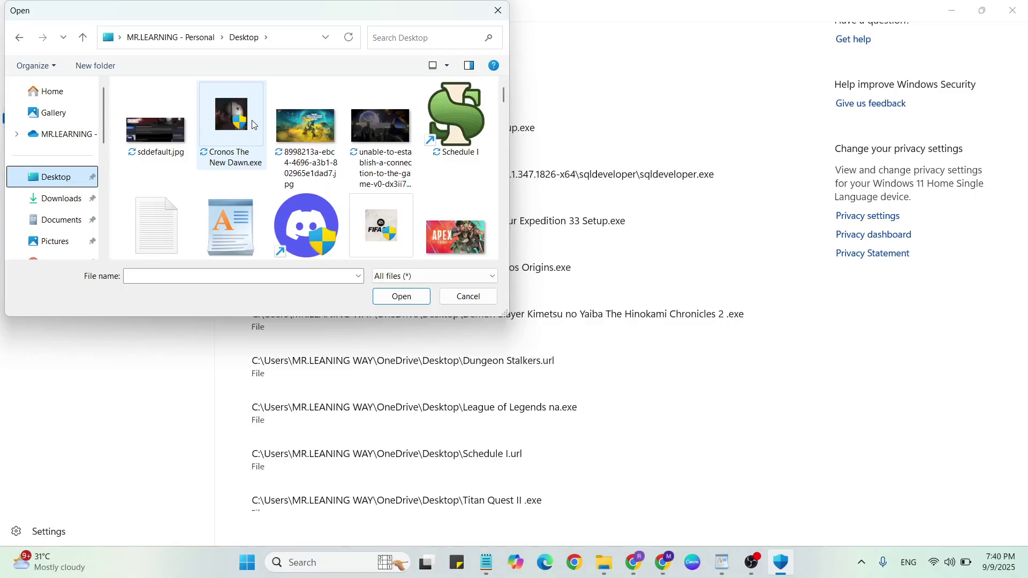
scroll(316, 130, "down", 1)
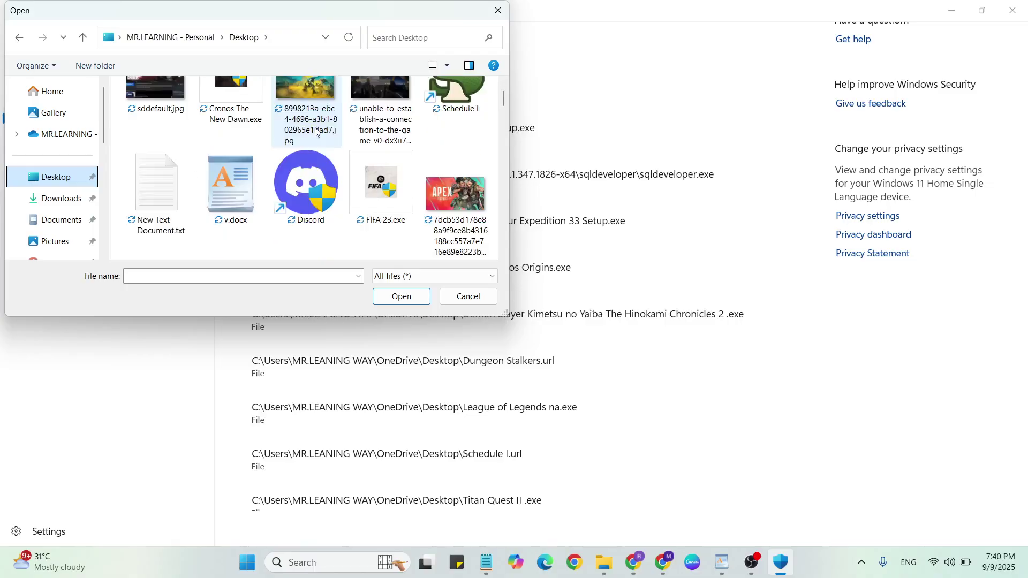
scroll(316, 131, "down", 1)
scroll(316, 131, "down", 1)
scroll(315, 131, "up", 1)
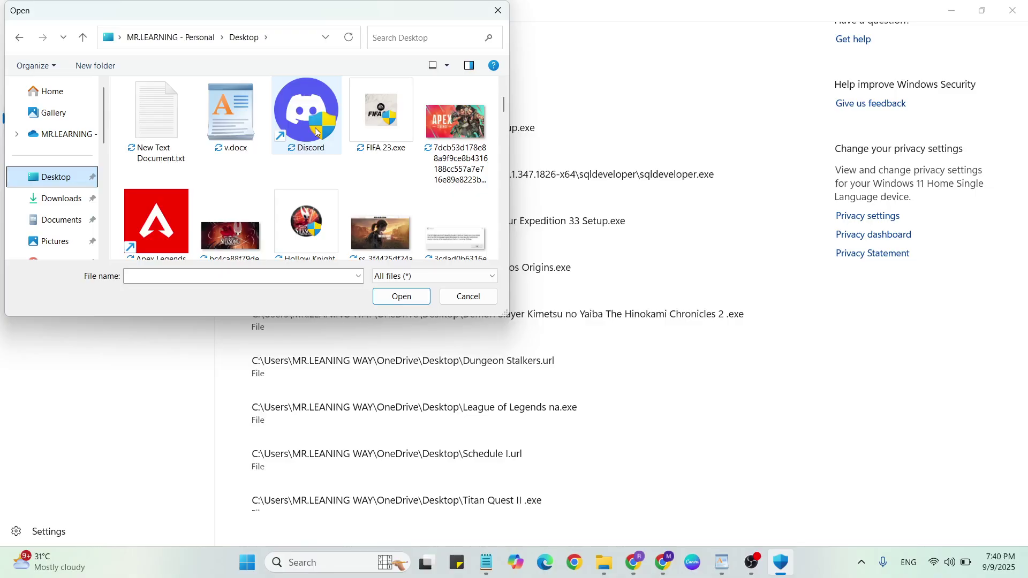
scroll(314, 127, "up", 1)
left_click(402, 37)
type("tom")
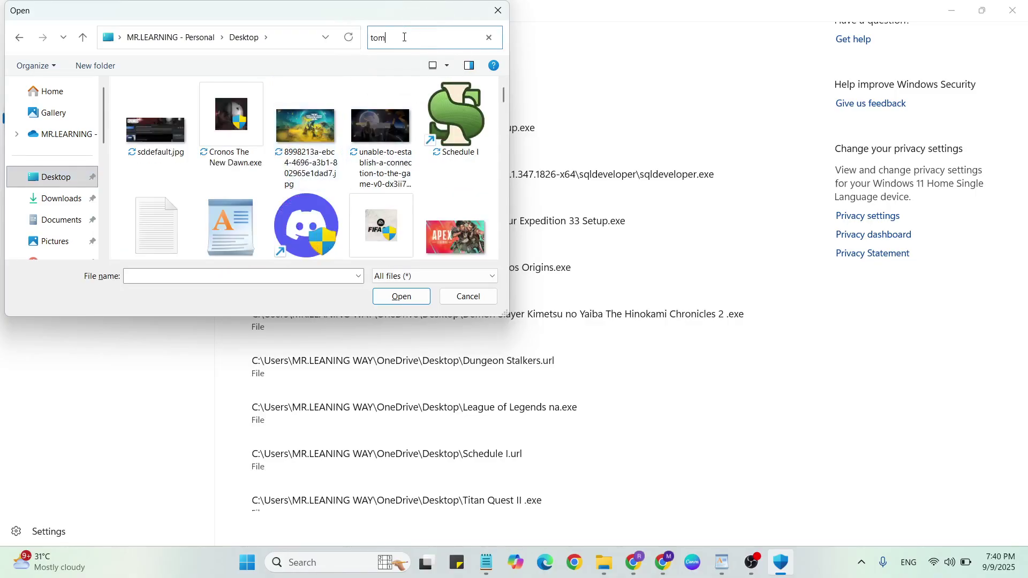
key("Return")
left_click(224, 97)
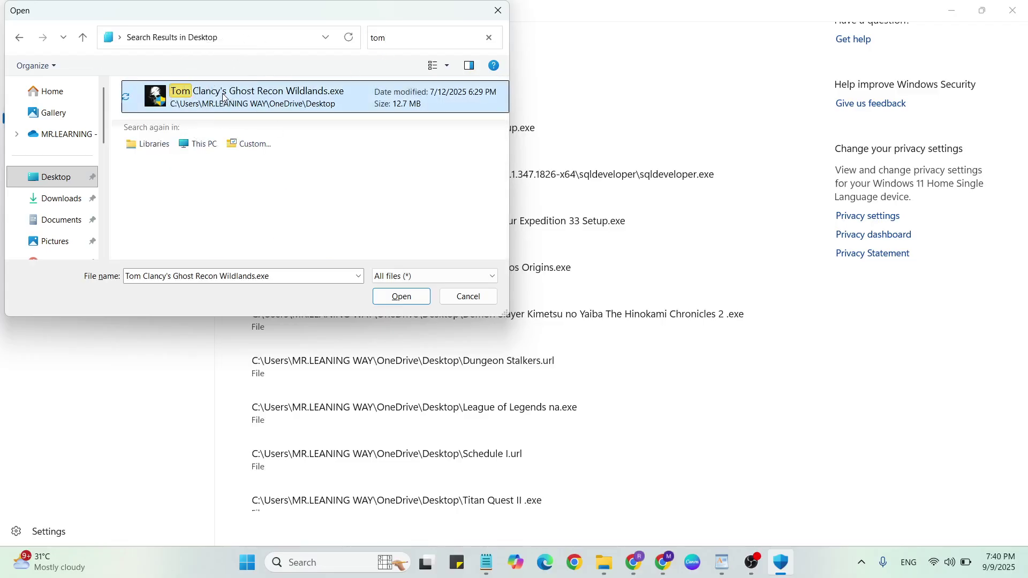
left_click(399, 298)
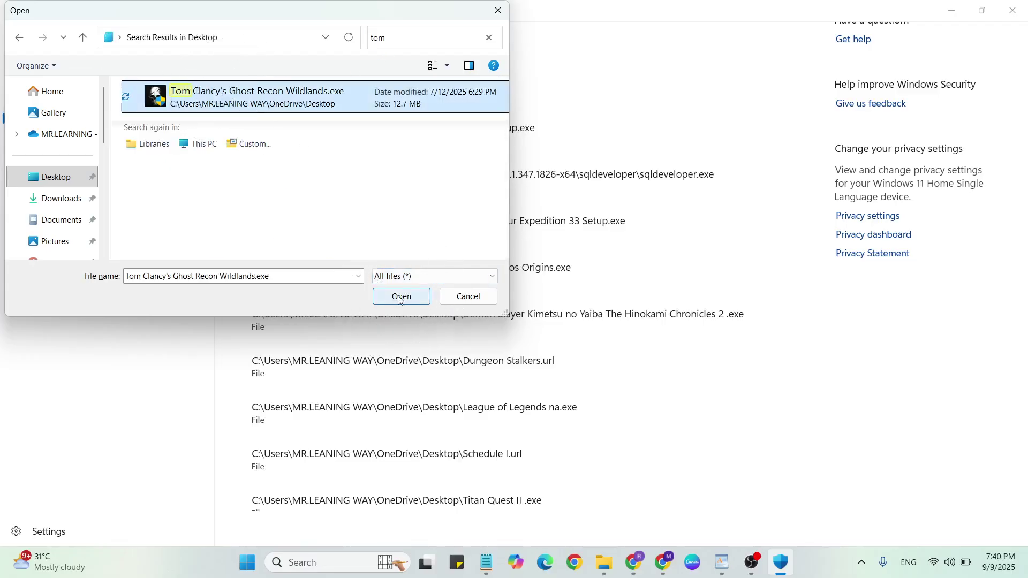
left_click(468, 296)
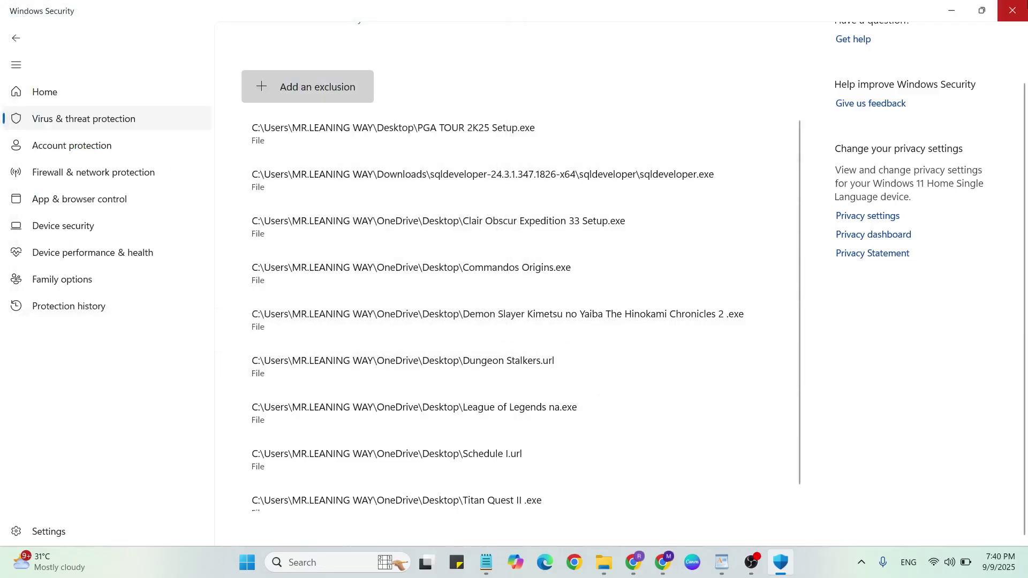
left_click(1013, 10)
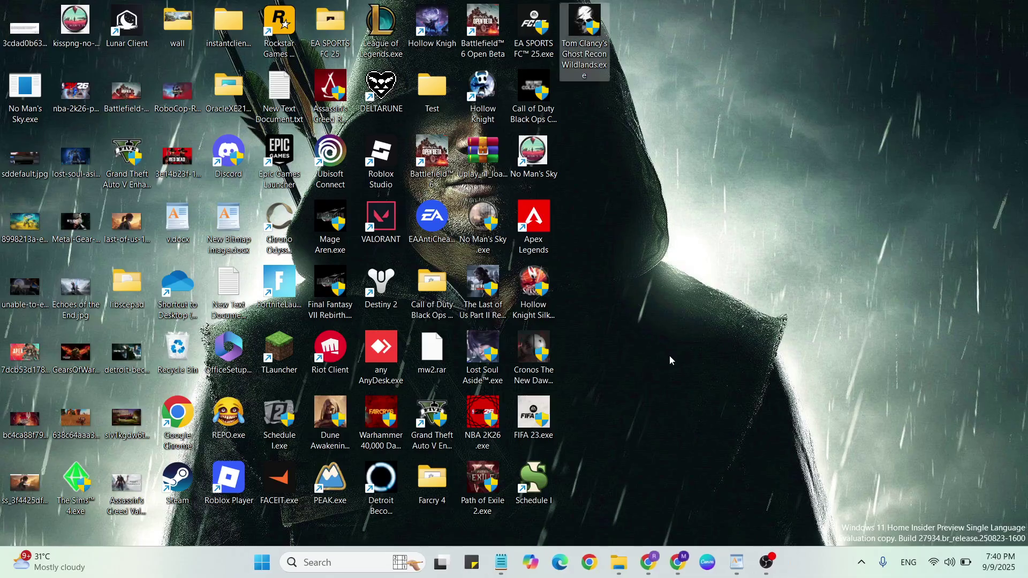
Tick the CMD item in the checklist, then launch Command Prompt as administrator via 'cmd'
left_click(739, 567)
left_click(329, 450)
key("super+d")
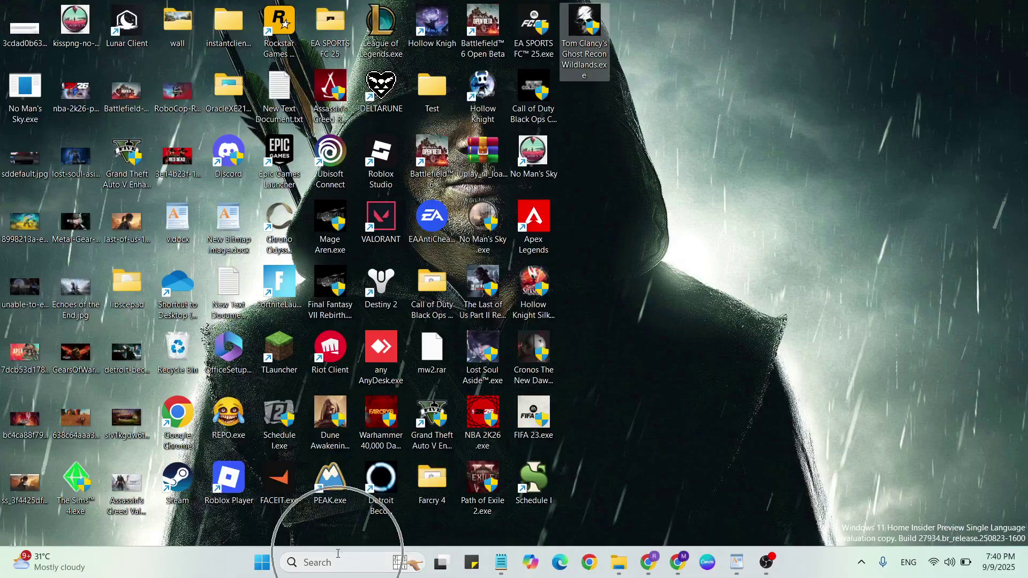
left_click(338, 561)
type("cmd")
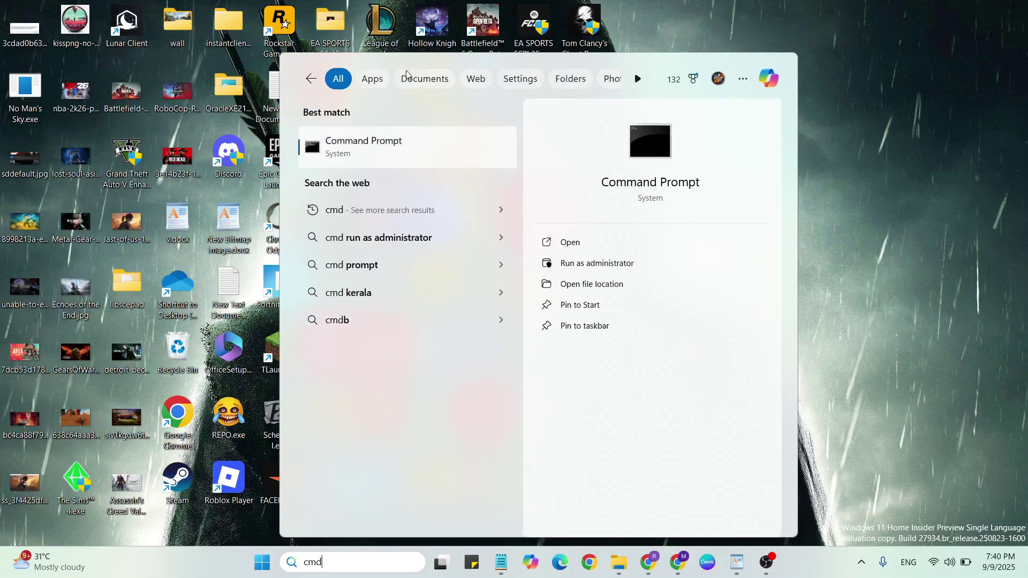
left_click(573, 262)
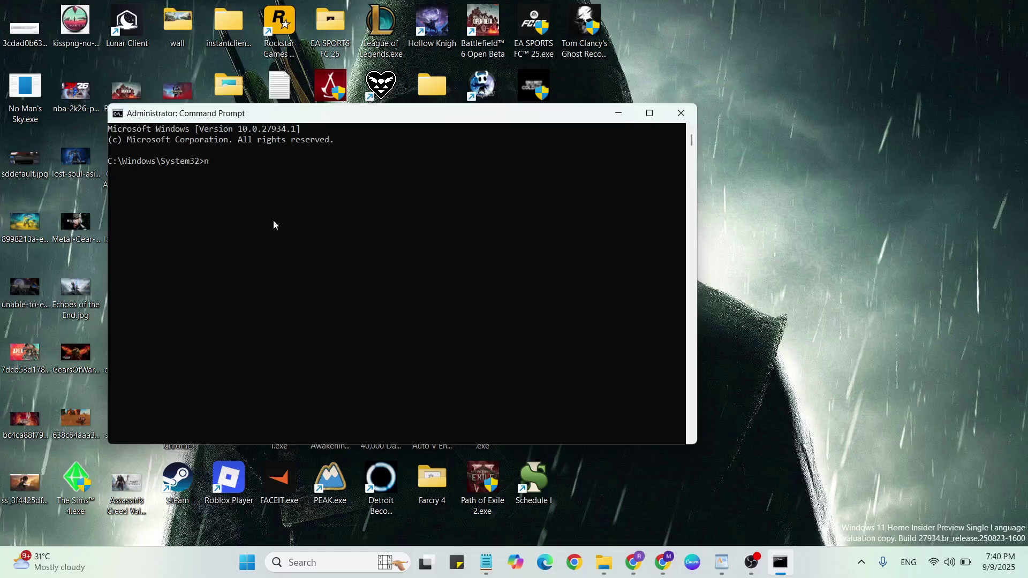
type("netsh winsock")
type(" reset")
Run 'netsh winsock reset' and 'ipconfig /flushdns', then type 'sfc /scannow'
key("Return")
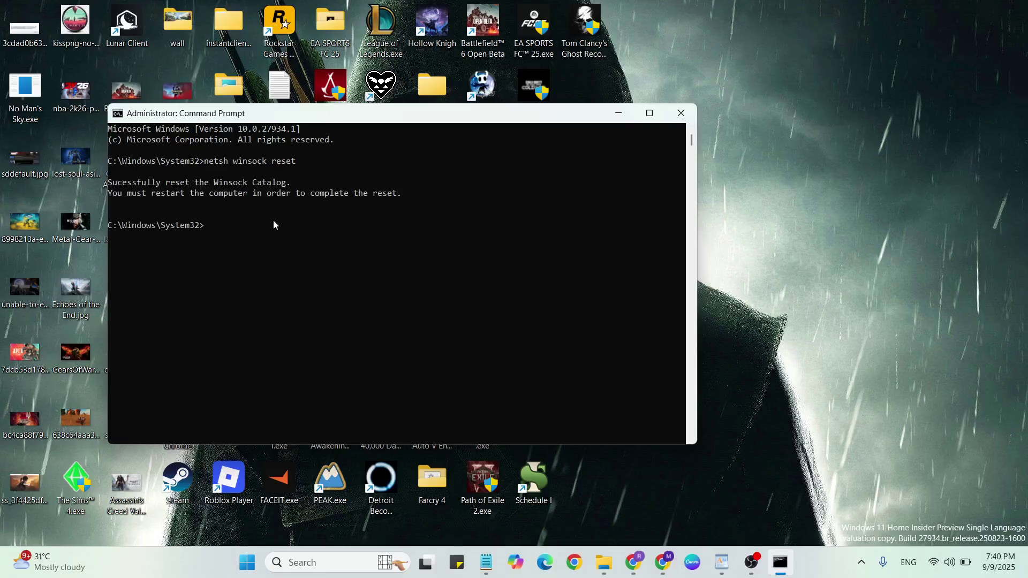
type("ipcon")
type("fig /f")
type("lushdns")
key("Return")
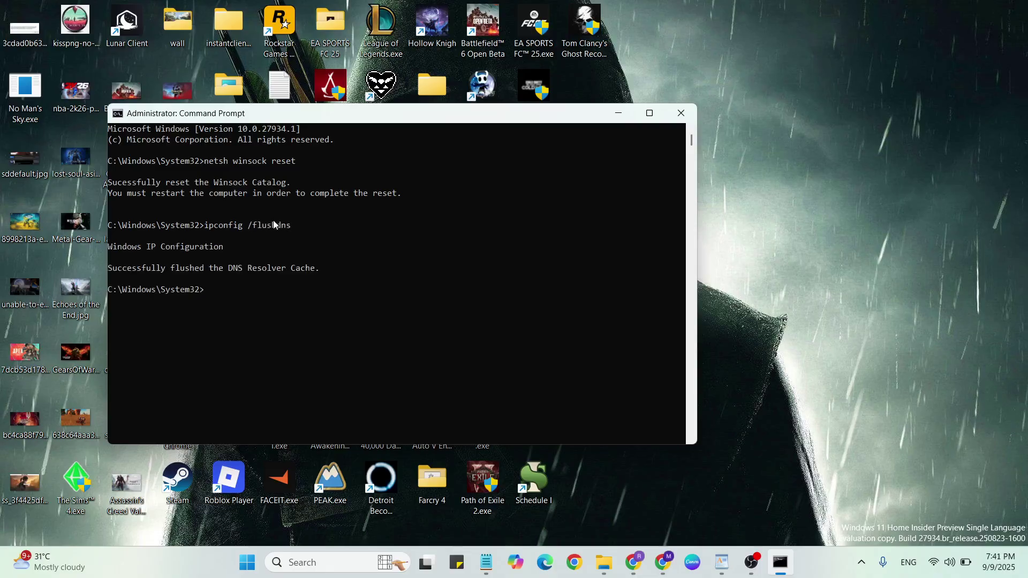
type("sfc")
type(" /scannow")
Run sfc /scannow until verification starts, close Command Prompt, and glance at the checklist
key("Return")
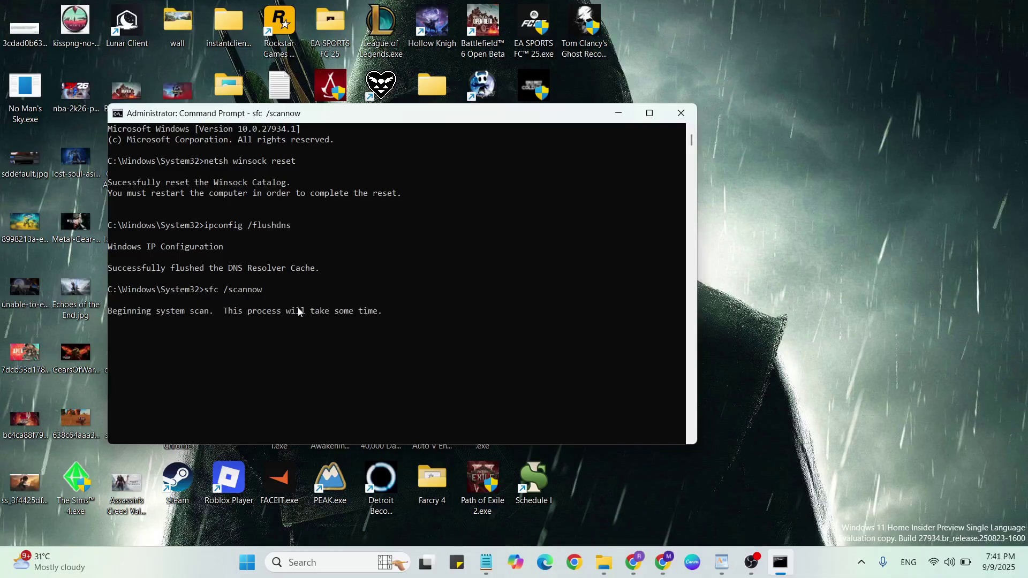
left_click(356, 316)
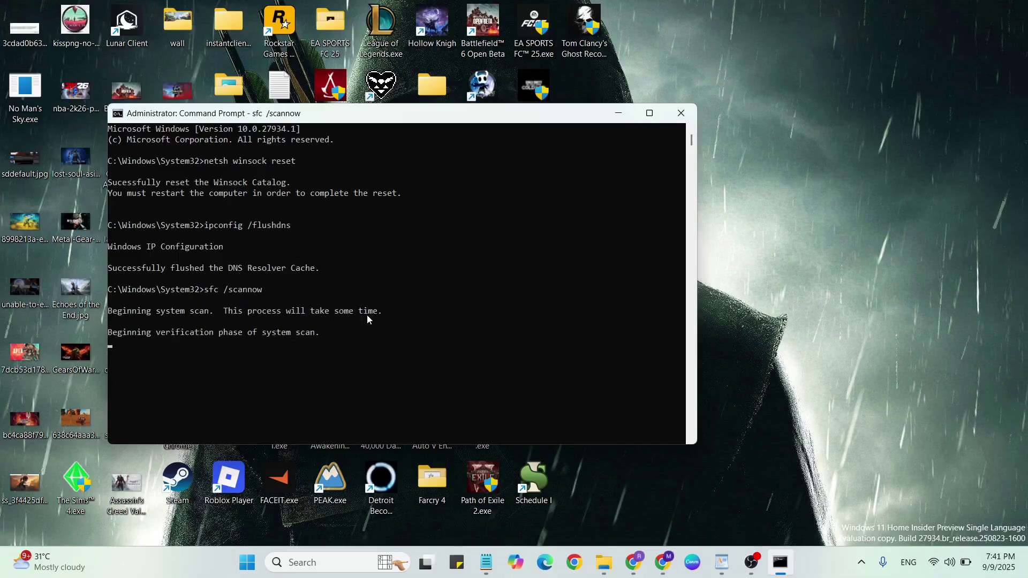
left_click(367, 314)
left_click(210, 348)
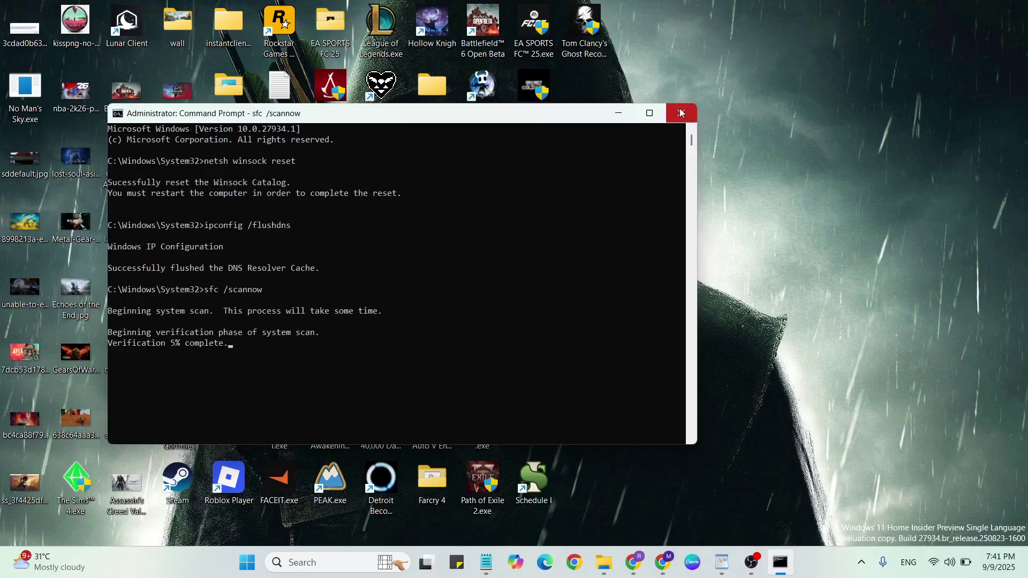
left_click(682, 112)
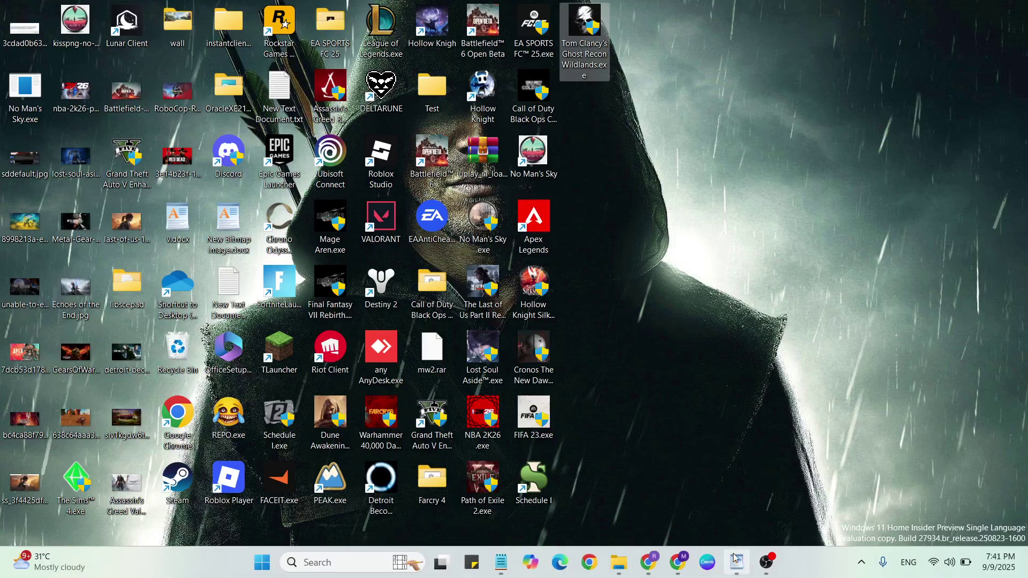
left_click(736, 560)
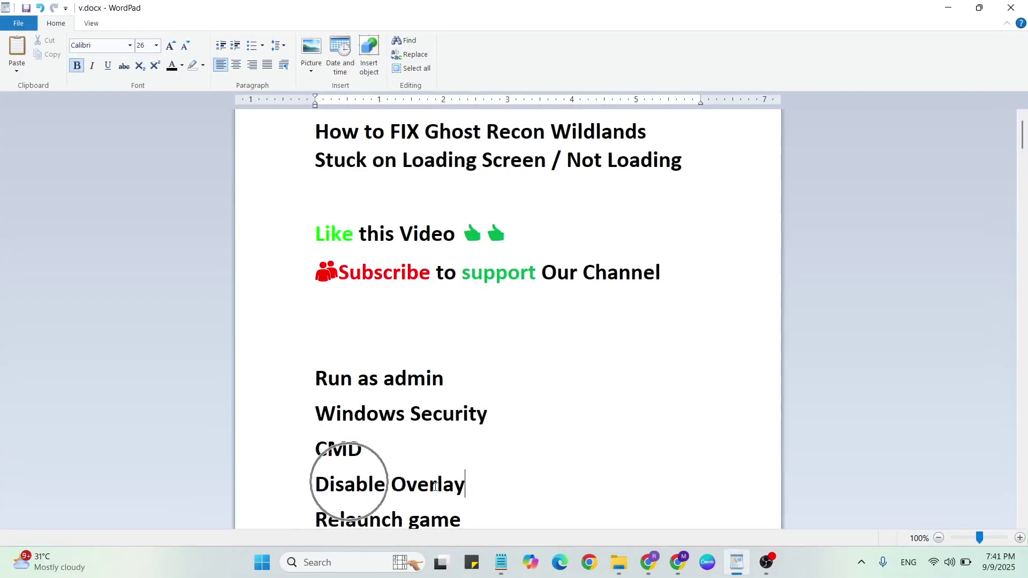
key("super+d")
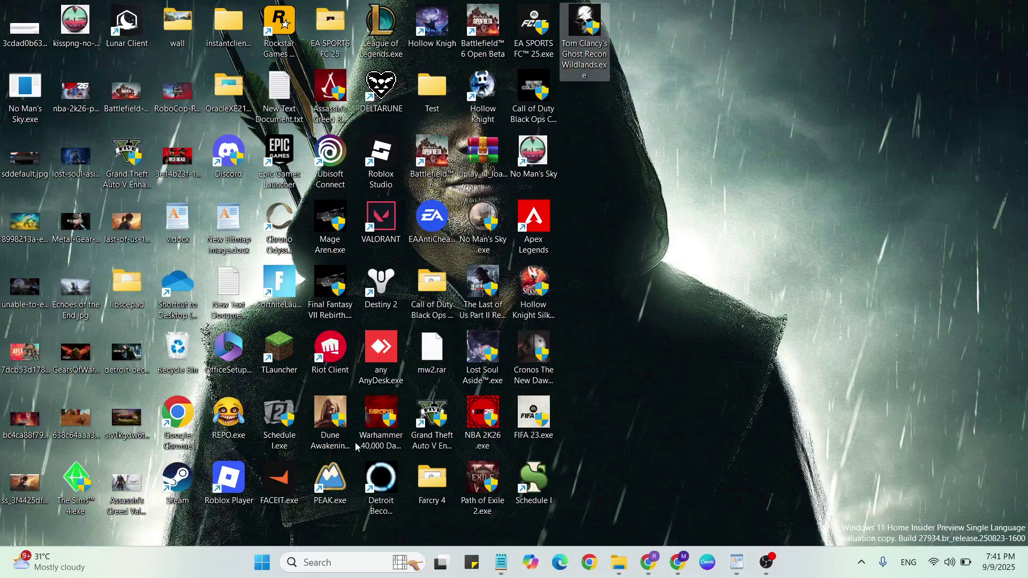
Turn off 'Enable the Steam Overlay while in-game' in Steam Settings > In Game, then close Settings
left_click(181, 474)
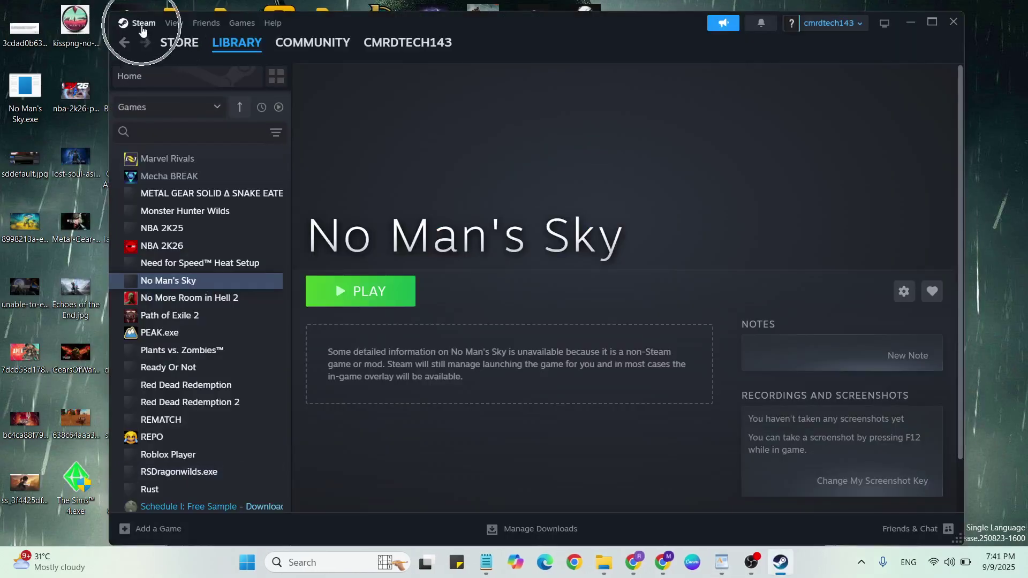
left_click(137, 22)
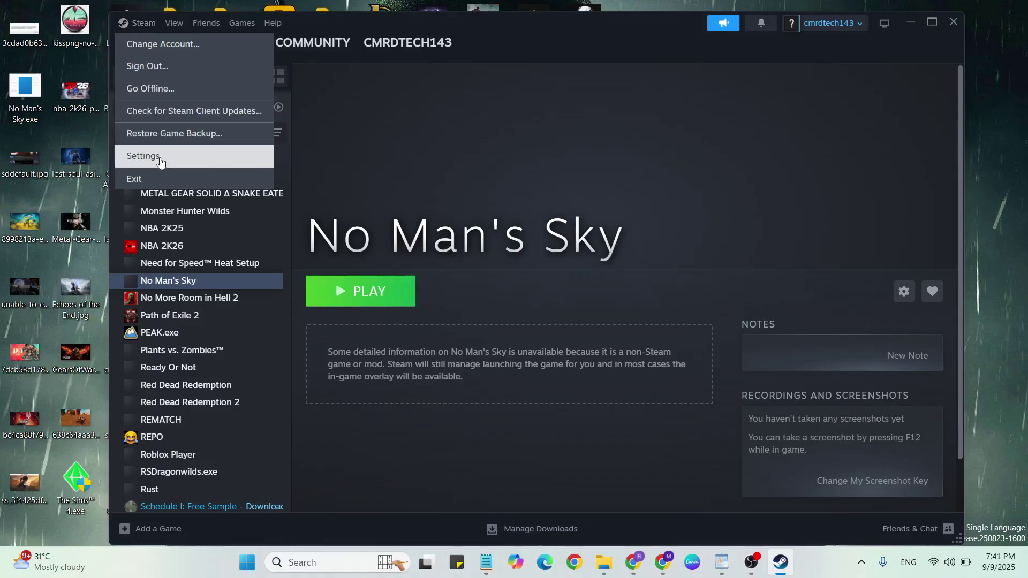
left_click(143, 156)
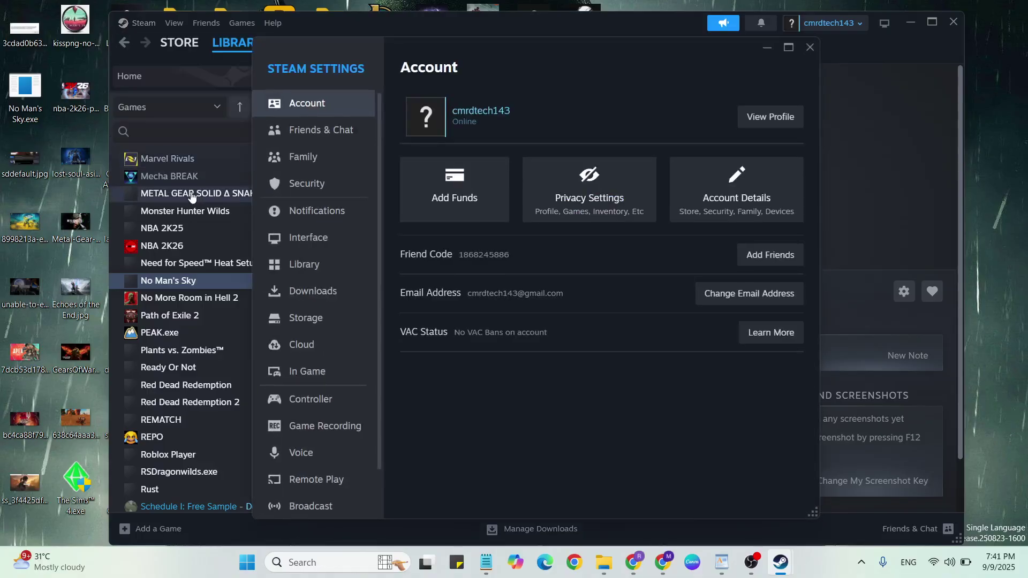
left_click(307, 371)
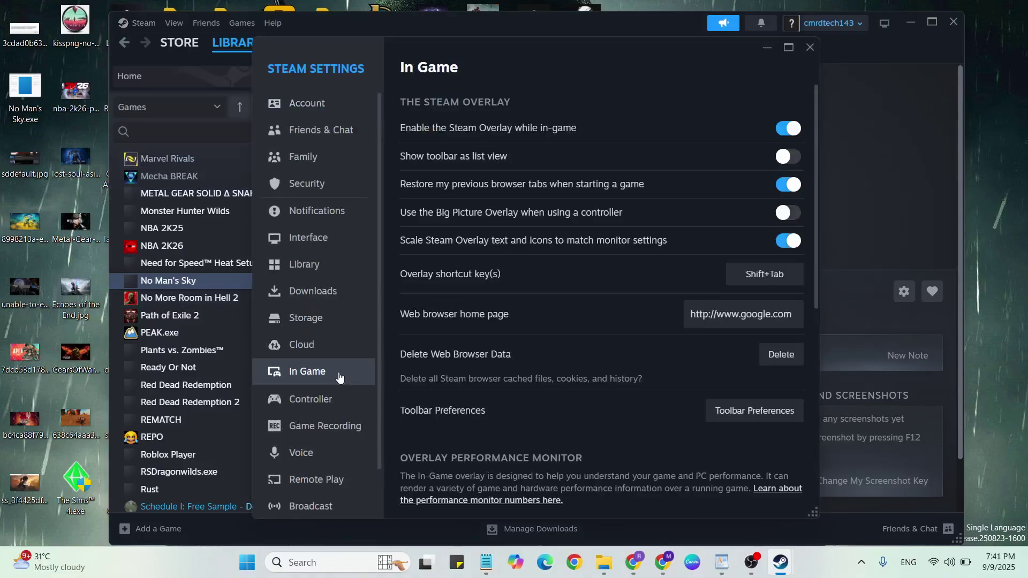
left_click(426, 126)
left_click(563, 129)
left_click(788, 127)
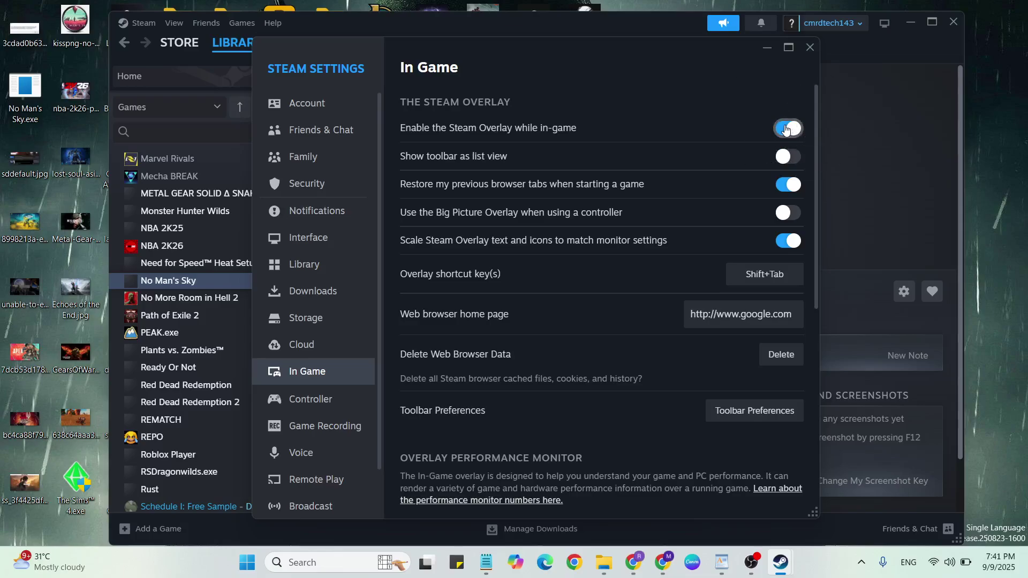
left_click(810, 46)
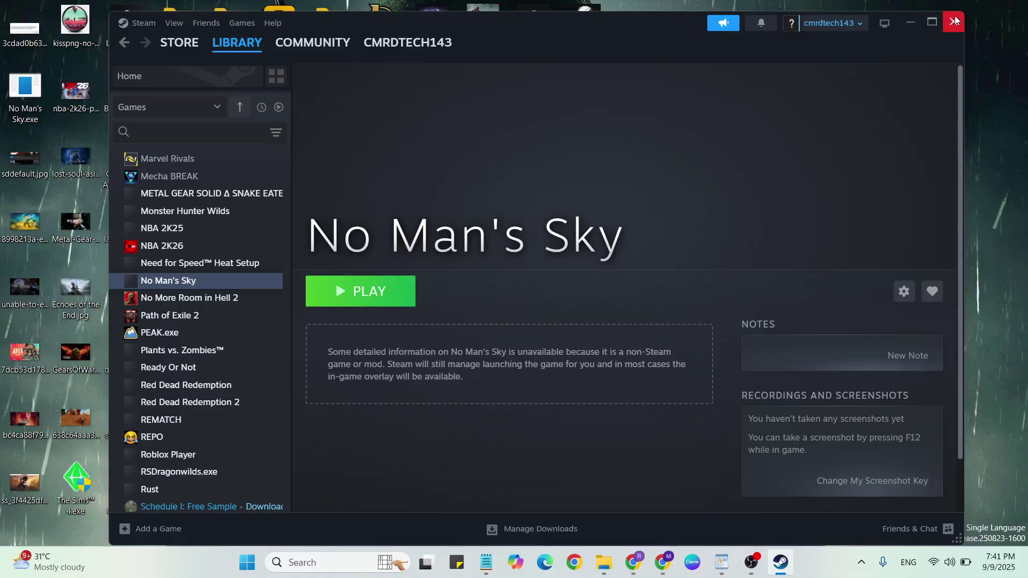
Close Steam, reopen the WordPad checklist, and add an empty line after 'Relaunch game'
left_click(953, 22)
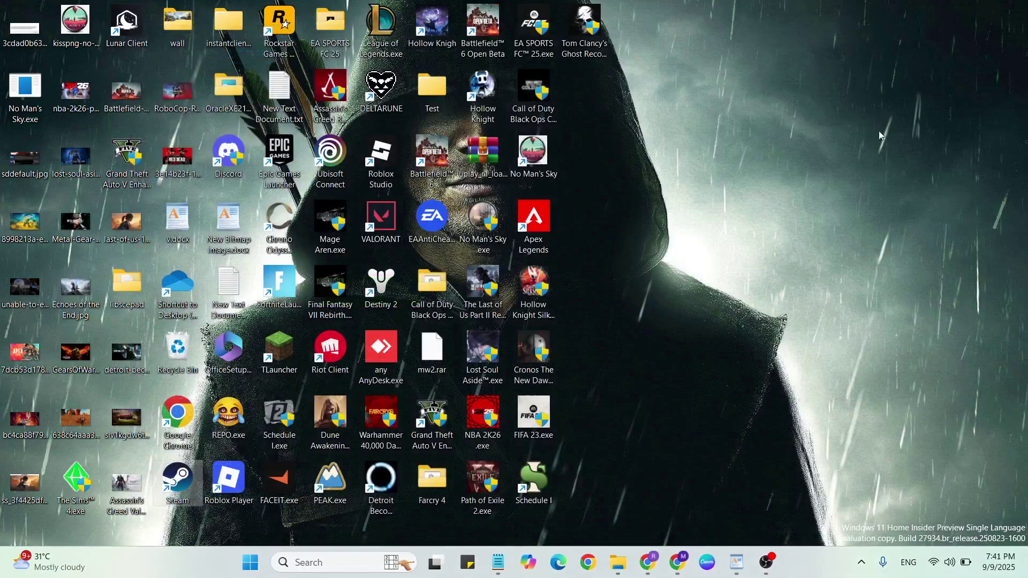
left_click(737, 562)
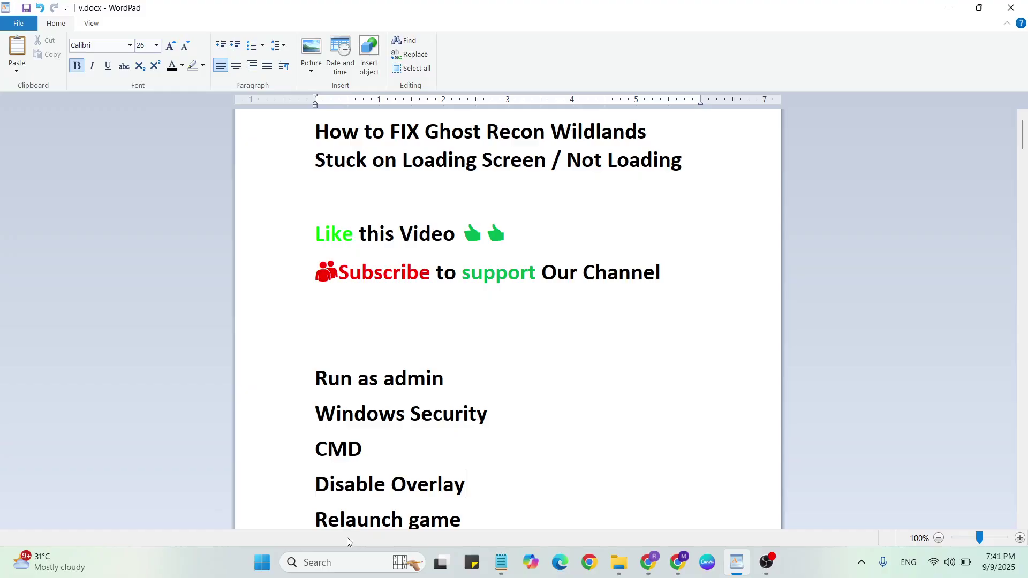
left_click(461, 519)
key("Return")
key("Return")
key("Return")
key("Down")
key("Down")
key("Down")
key("Down")
key("Down")
key("Down")
key("Down")
key("Down")
key("Down")
key("Down")
key("Down")
key("Down")
key("Down")
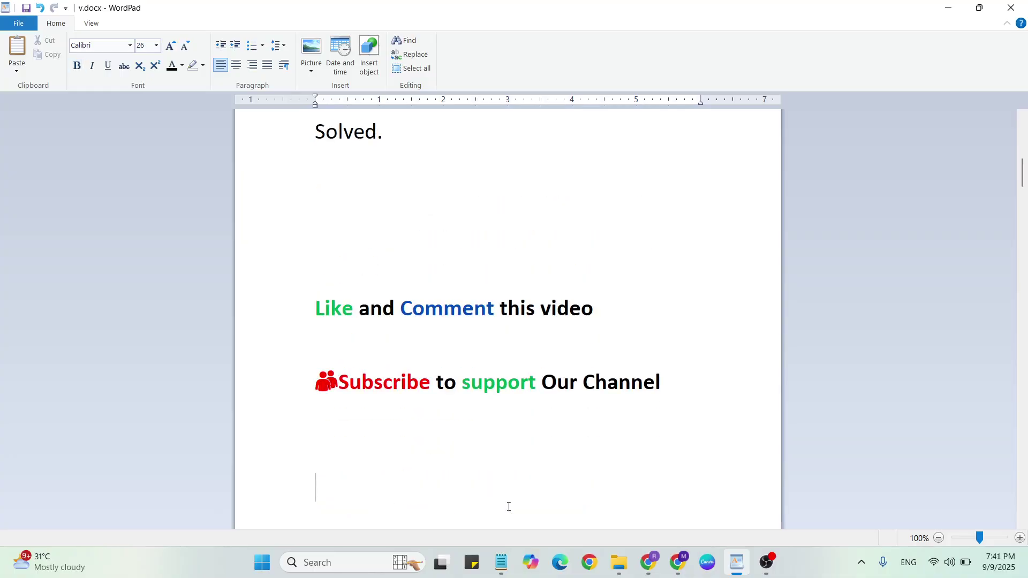